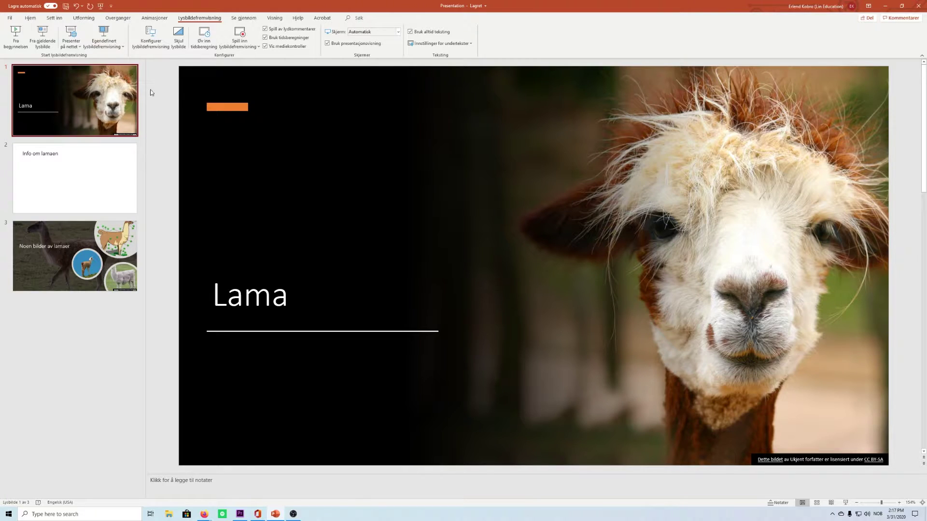
Step: Start recording the slide show from the first Lama slide and check the microphone setting
click(30, 18)
click(186, 19)
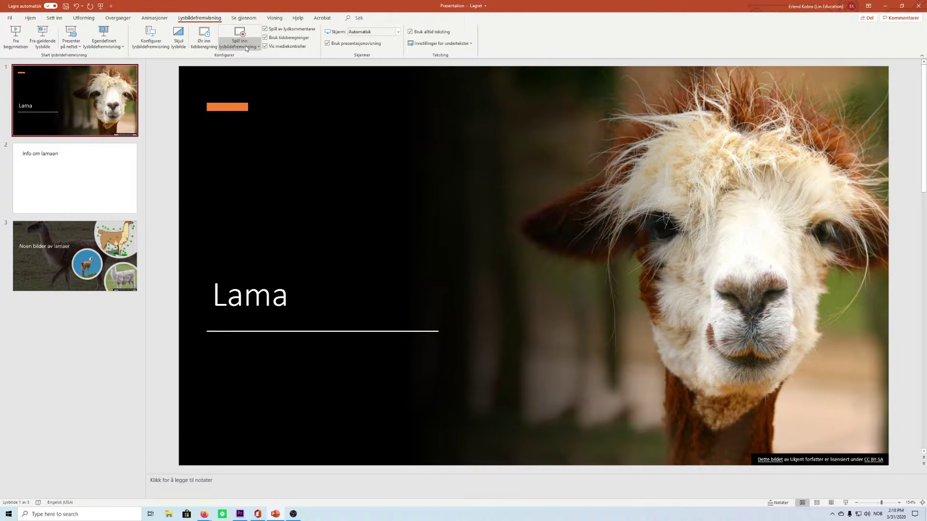
click(248, 47)
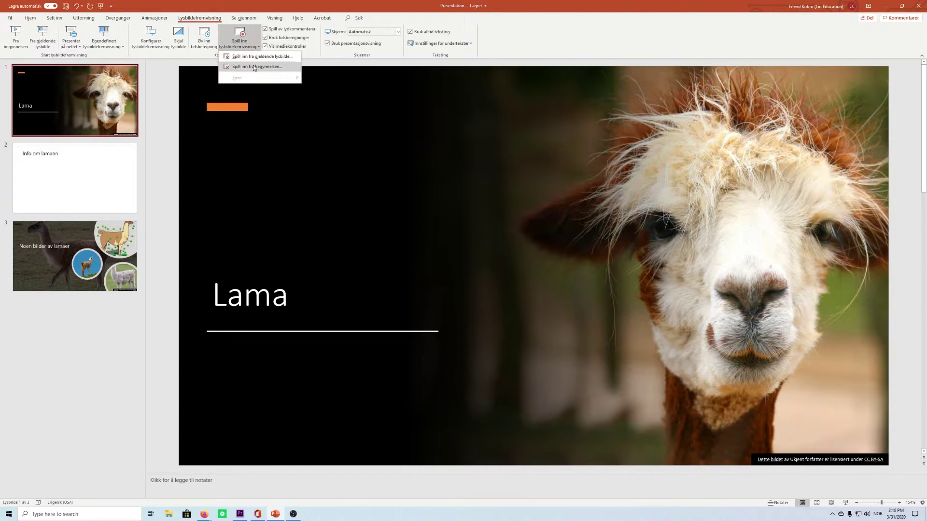
click(252, 67)
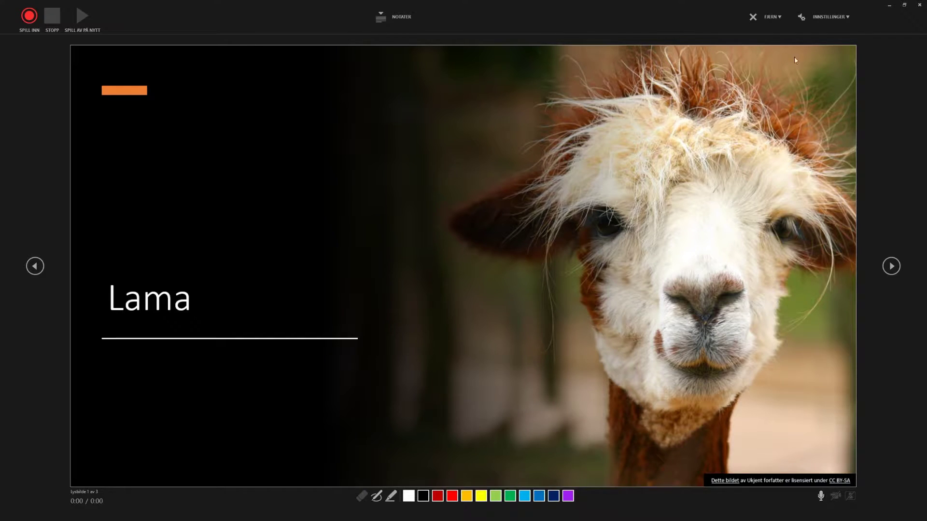
click(828, 17)
mouse_move(854, 40)
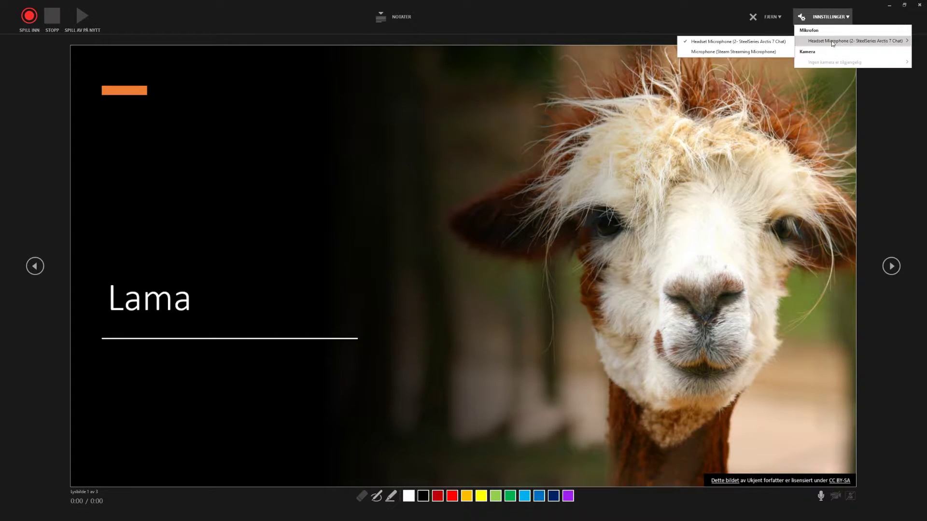
click(690, 15)
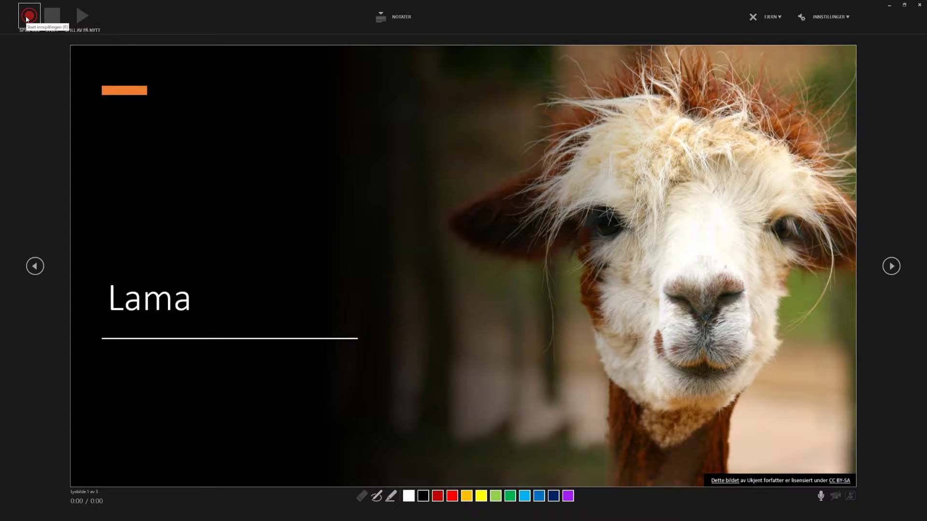
Step: Start the narrated recording and circle the title Lama in dark red ink
click(26, 18)
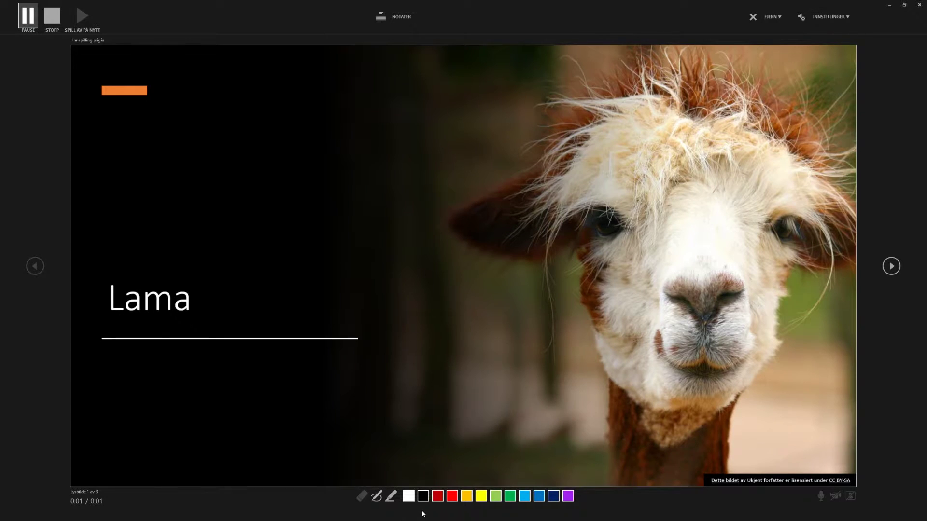
click(437, 495)
mouse_move(187, 269)
mouse_down()
mouse_move(136, 263)
mouse_move(189, 332)
mouse_move(187, 267)
mouse_up()
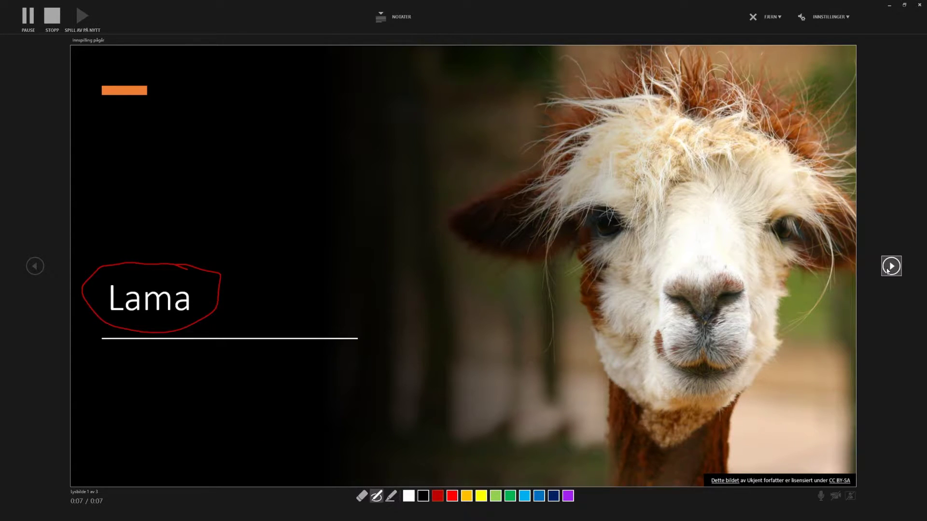
Step: On the Info om lamaen slide, draw three black wavy lines under the title
click(891, 266)
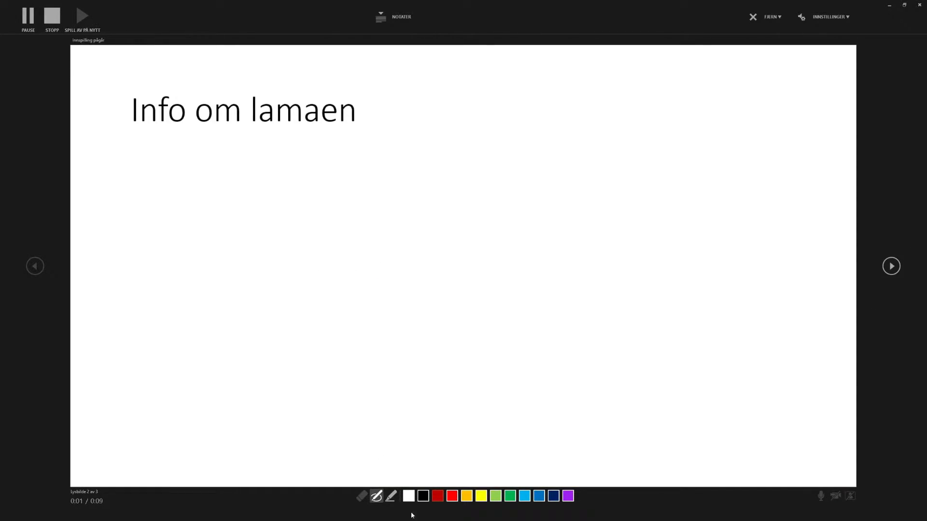
click(423, 496)
mouse_move(146, 179)
mouse_down()
mouse_move(395, 189)
mouse_move(417, 167)
mouse_up()
drag(132, 240, 451, 237)
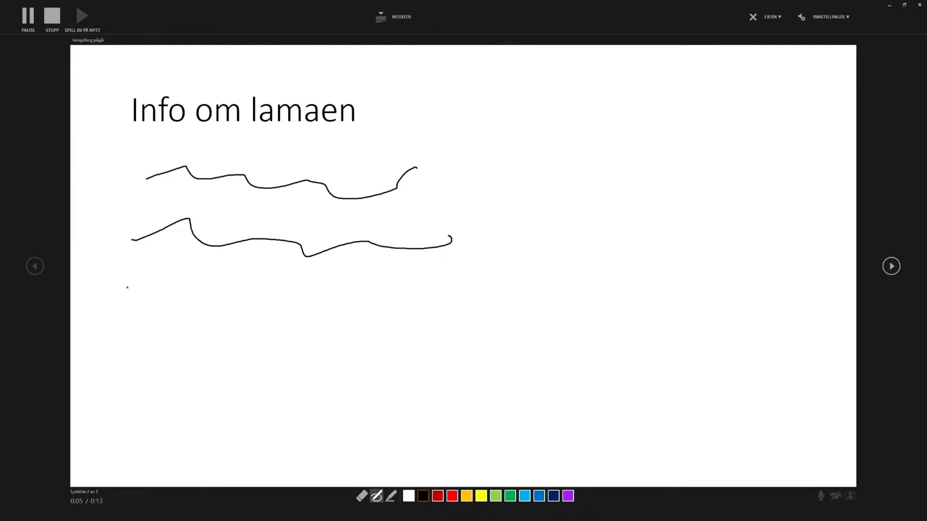
mouse_move(149, 317)
mouse_down()
mouse_move(334, 320)
mouse_move(450, 298)
mouse_move(468, 311)
mouse_up()
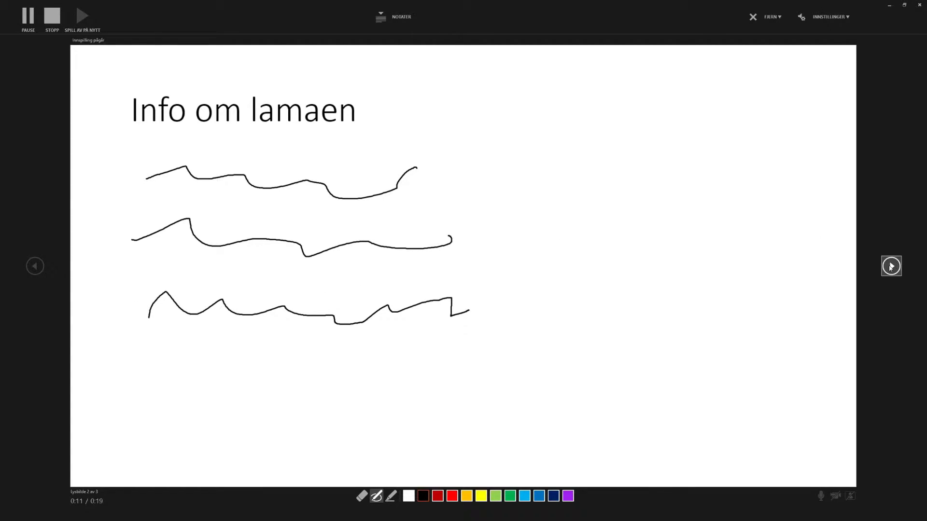
Step: Circle the llama pictures in yellow, green and black ink, then stop the recording
click(891, 266)
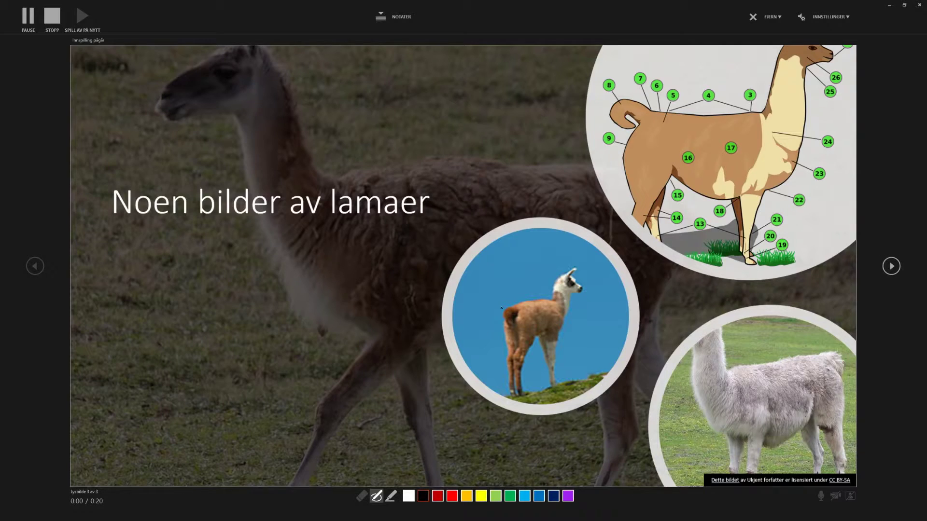
click(483, 497)
mouse_move(581, 241)
mouse_down()
mouse_move(467, 330)
mouse_move(569, 250)
mouse_move(563, 258)
mouse_up()
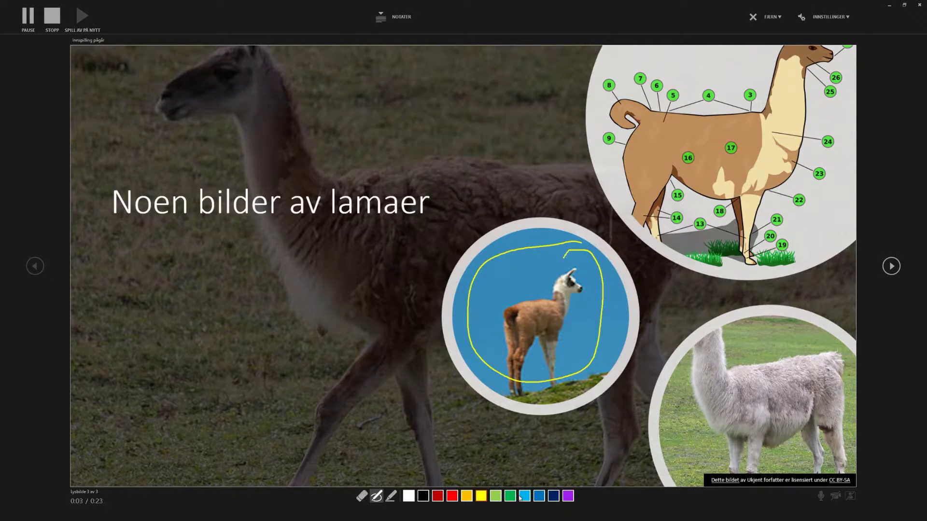
click(511, 497)
mouse_move(768, 91)
mouse_down()
mouse_move(690, 231)
mouse_move(750, 86)
mouse_up()
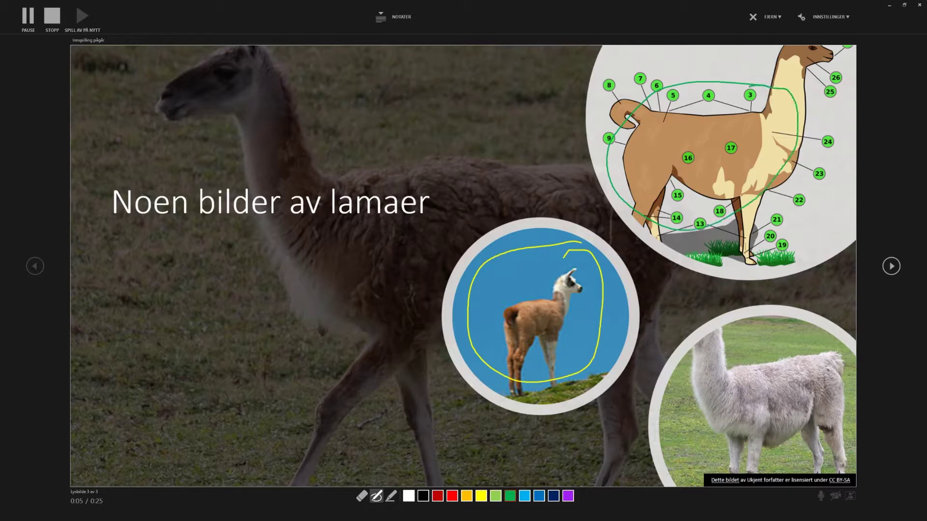
click(423, 496)
mouse_move(753, 295)
mouse_down()
mouse_move(724, 429)
mouse_move(750, 285)
mouse_up()
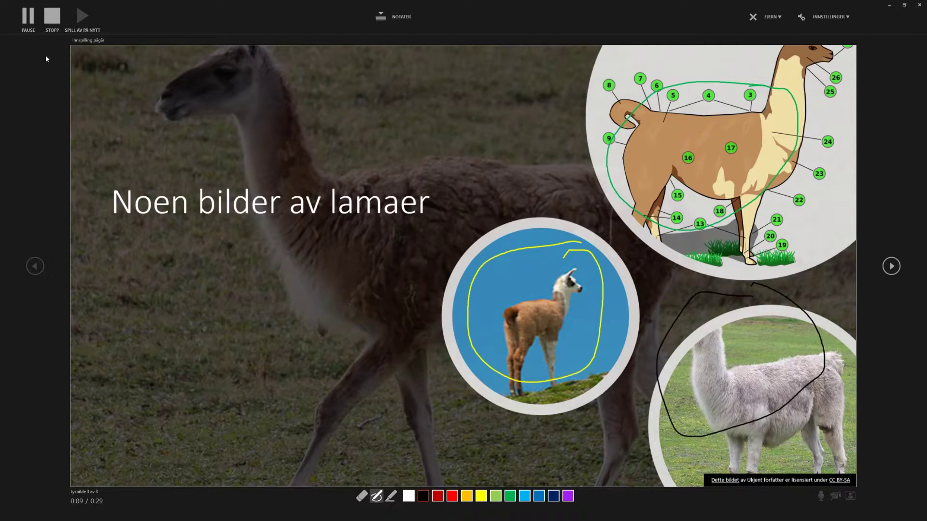
click(50, 21)
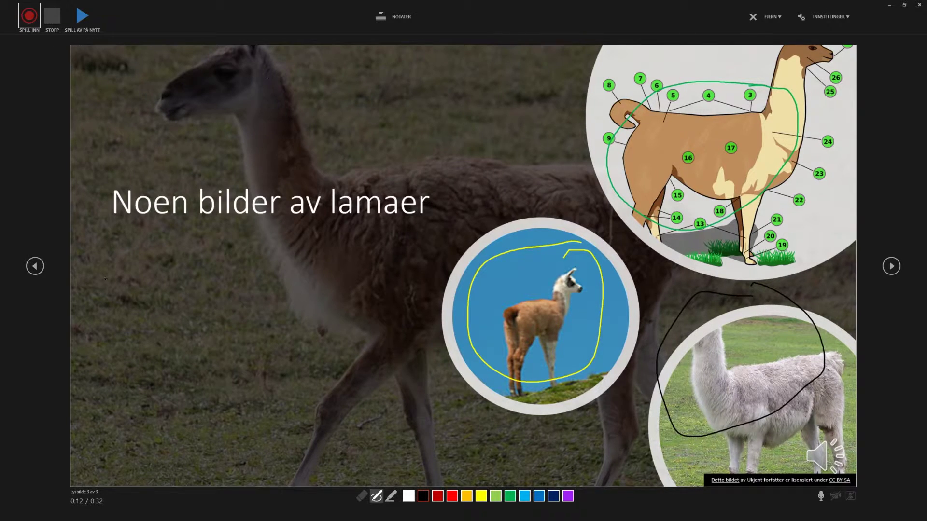
Step: Go back to the Lama slide and preview the recording, then pause and stop it
click(30, 269)
click(30, 269)
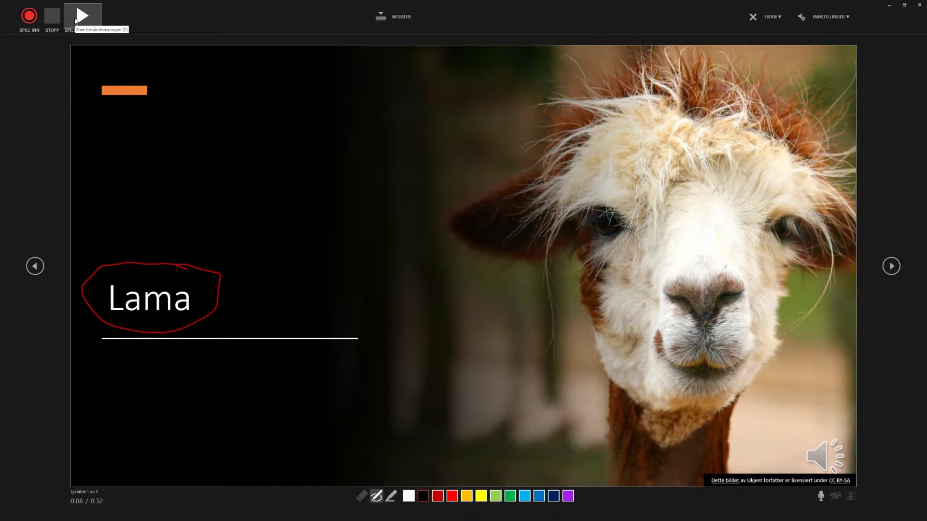
click(76, 19)
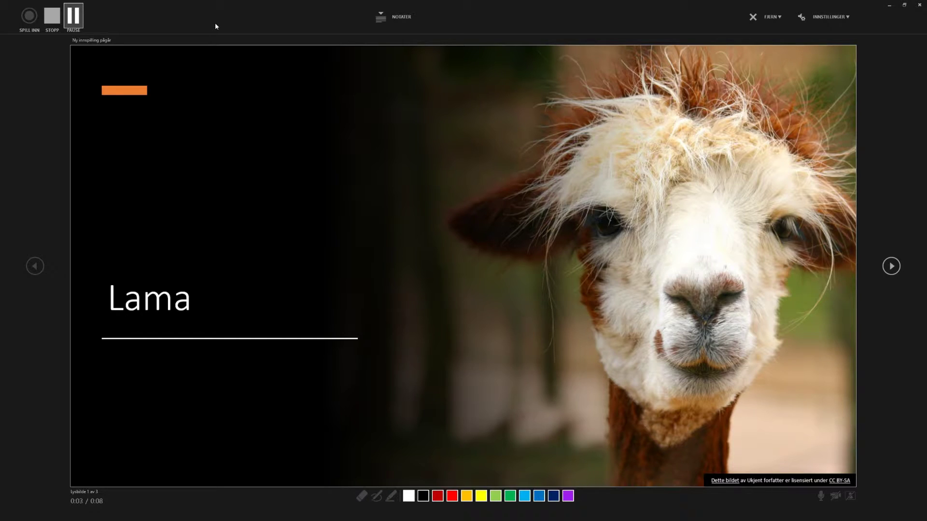
click(73, 17)
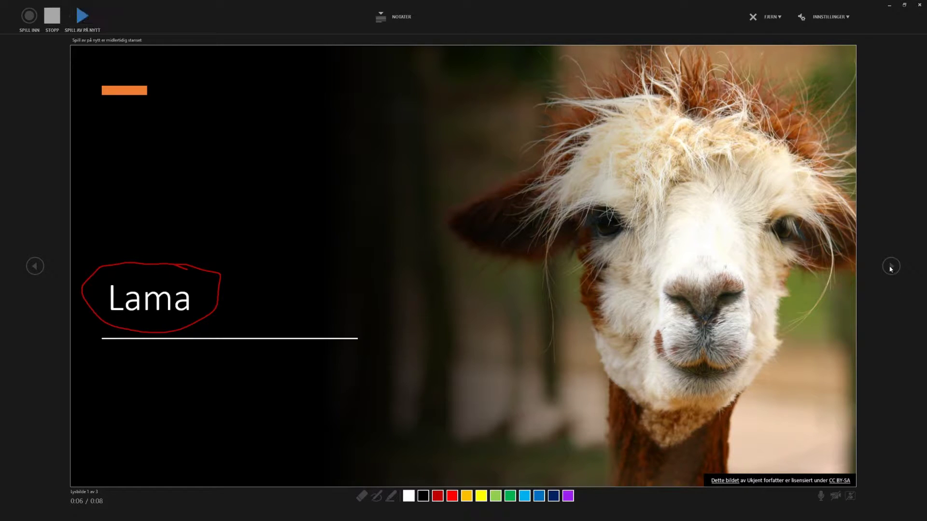
click(51, 17)
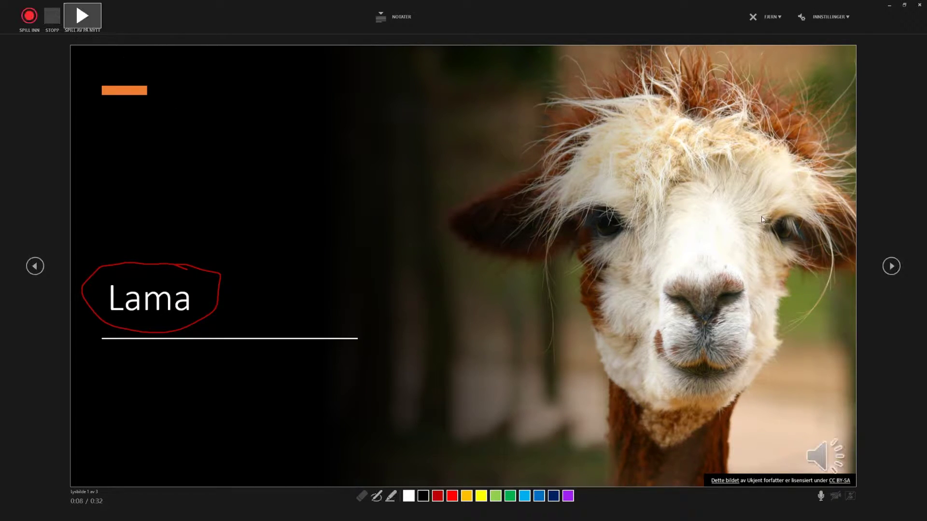
Step: Step through to the Noen bilder av lamaer slide and close the recorder
click(891, 266)
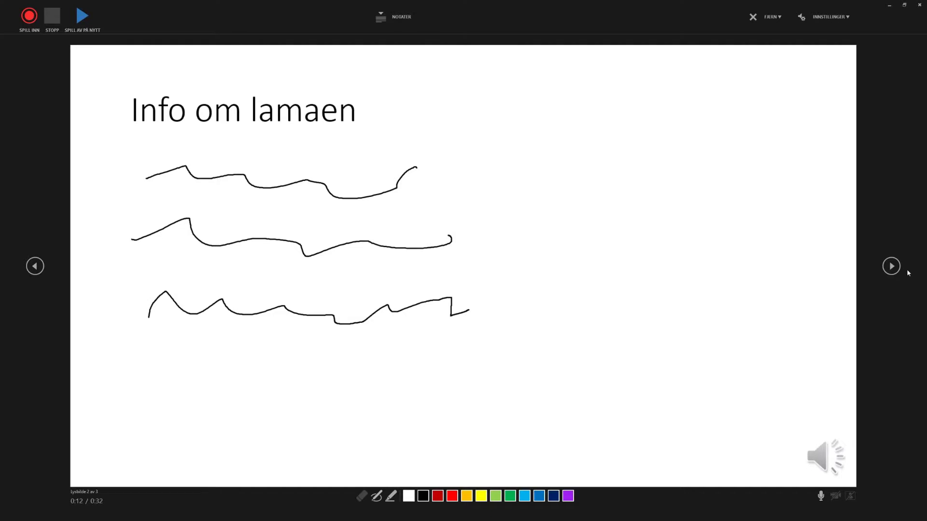
click(890, 266)
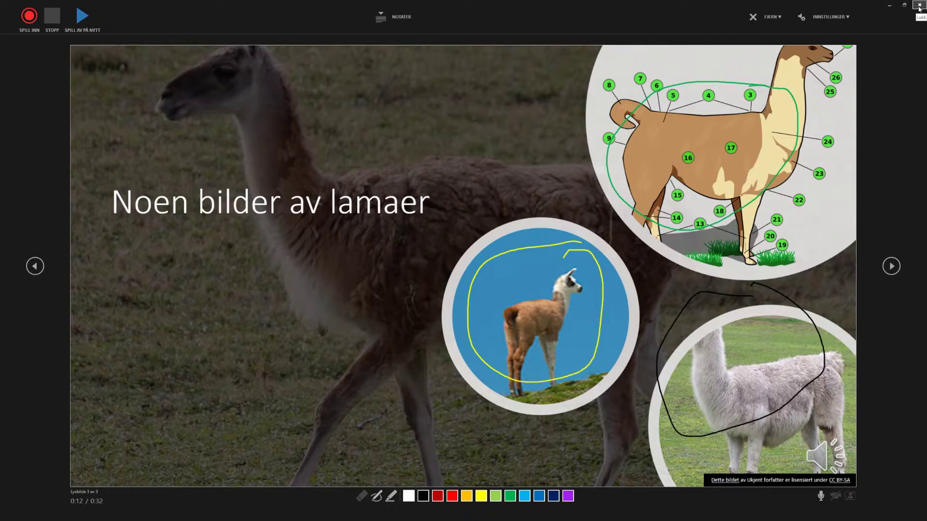
click(919, 8)
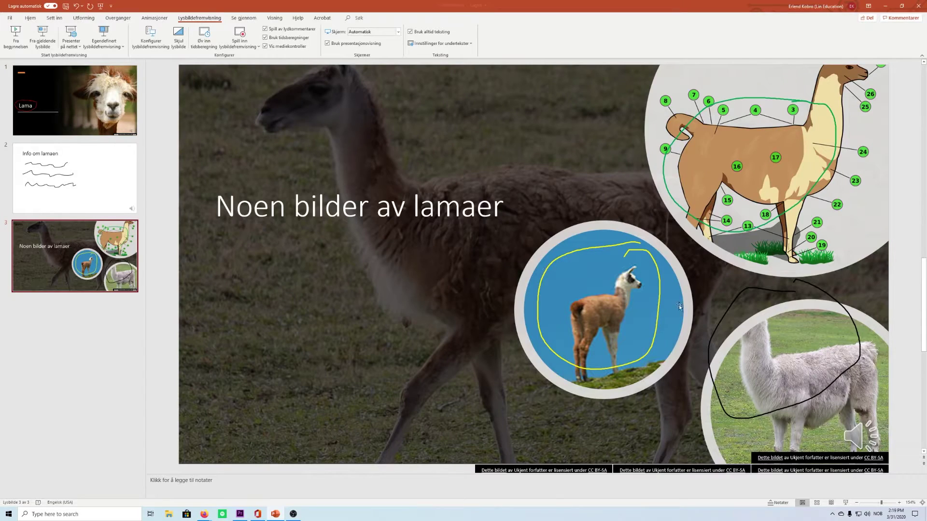
Step: Play the audio clip on the Lama title slide, then open the File menu
click(104, 126)
click(851, 430)
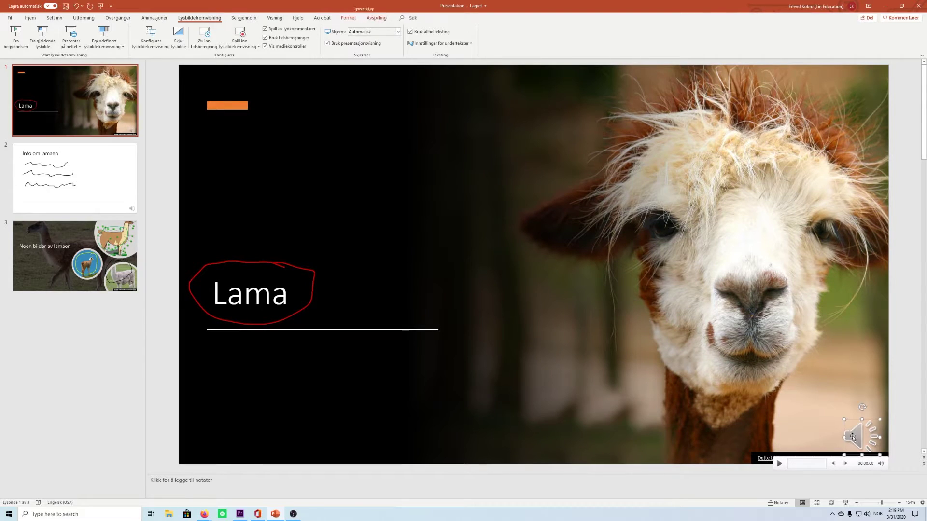
click(778, 463)
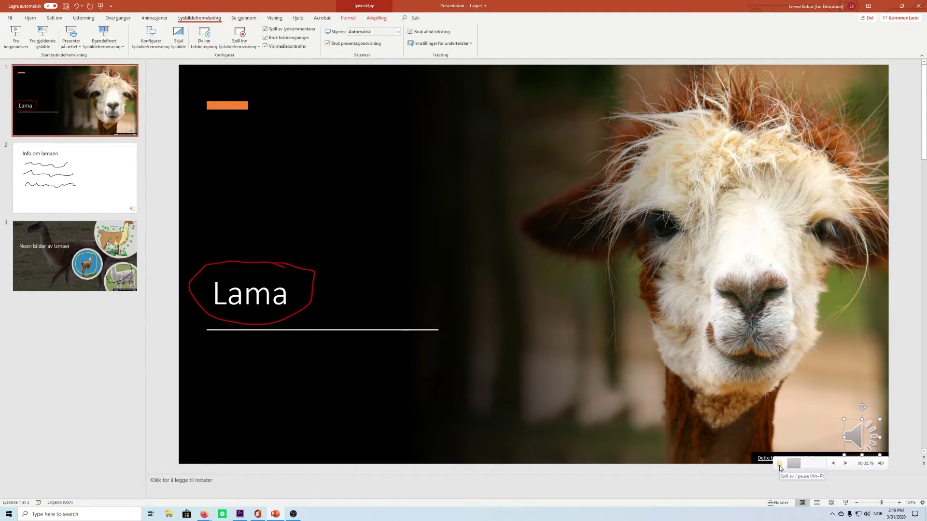
click(581, 492)
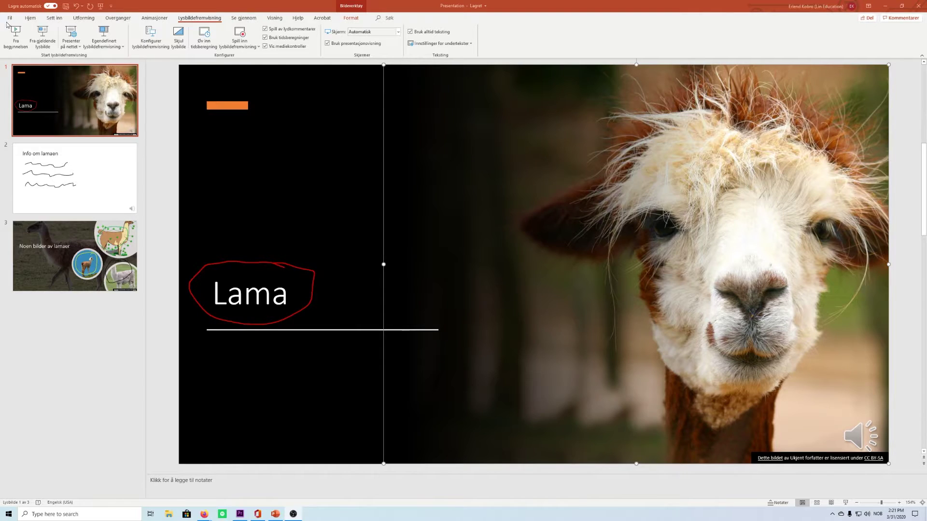
click(10, 18)
Step: Export the presentation as a Standard (480p) video and open its save dialog
click(24, 164)
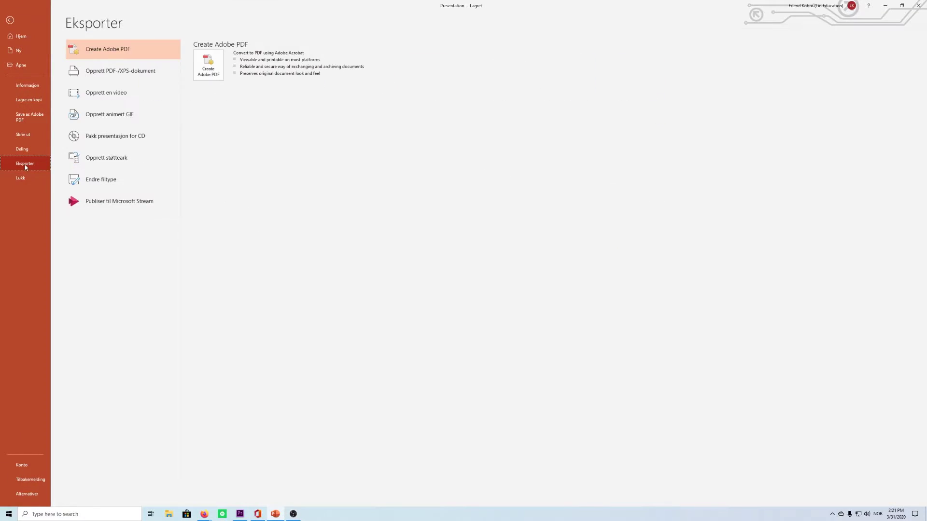
click(102, 92)
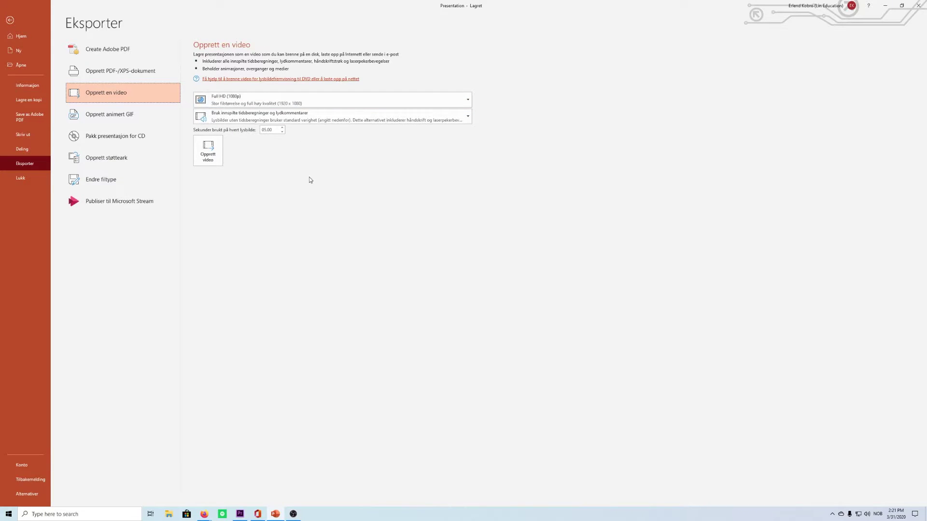
click(284, 105)
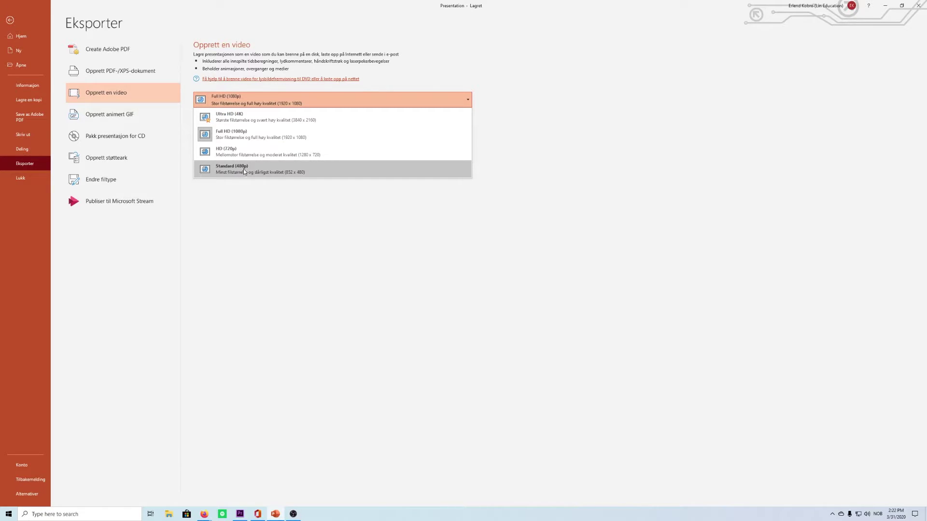
click(243, 170)
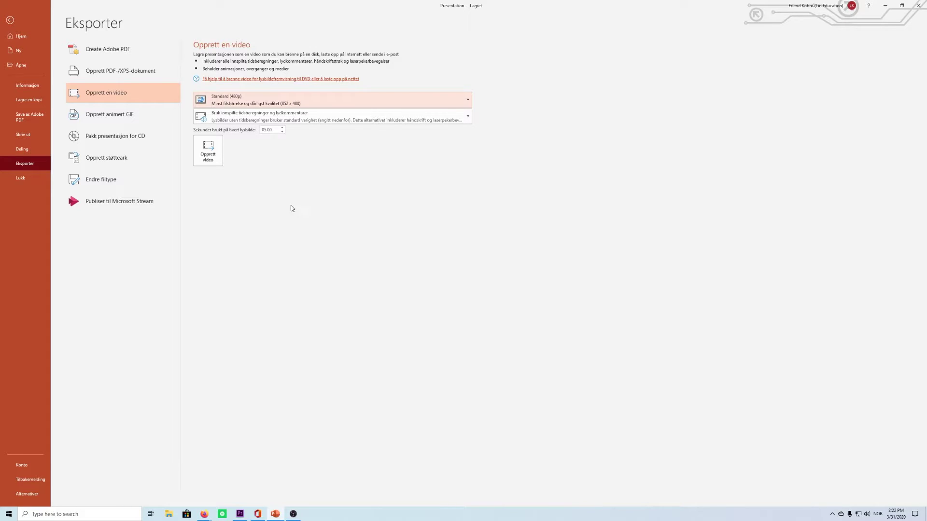
click(208, 151)
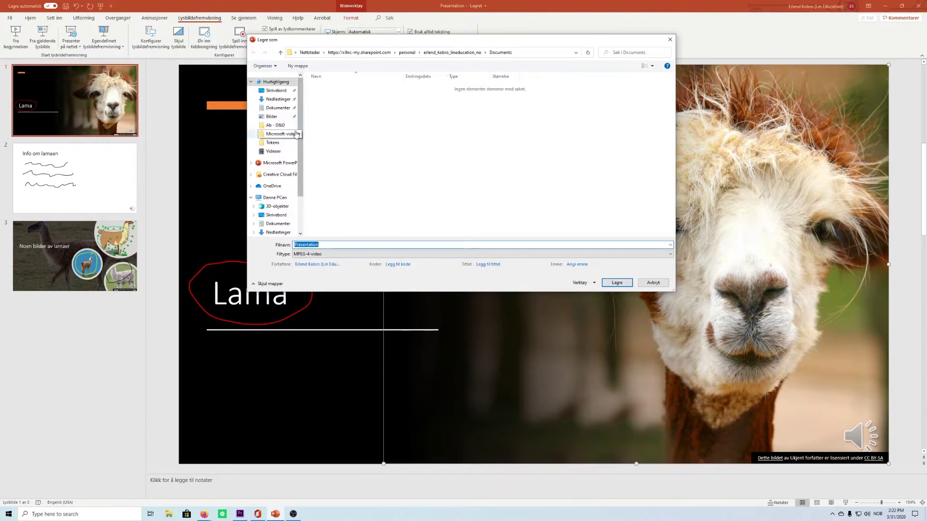
Step: Save the MPEG-4 video to the desktop as 'Lama-video superbra ass'
click(276, 90)
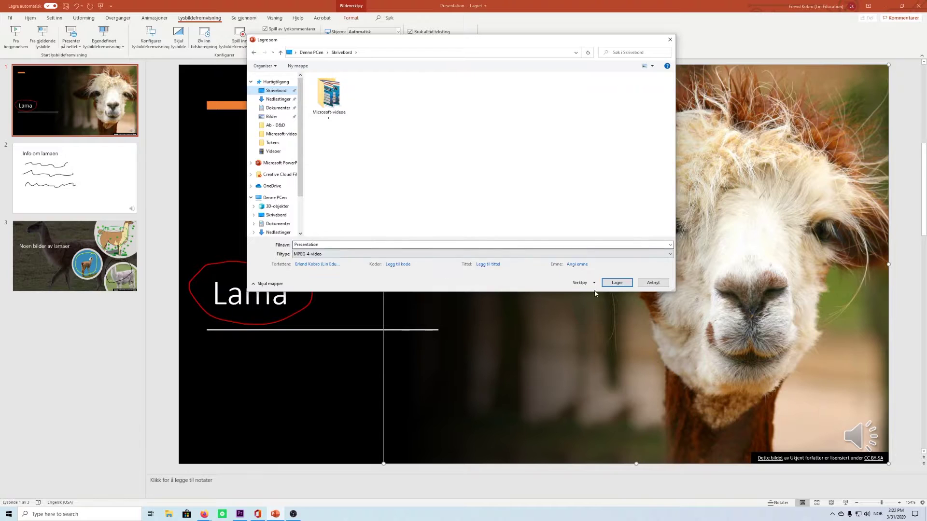
double_click(406, 245)
text(Lama)
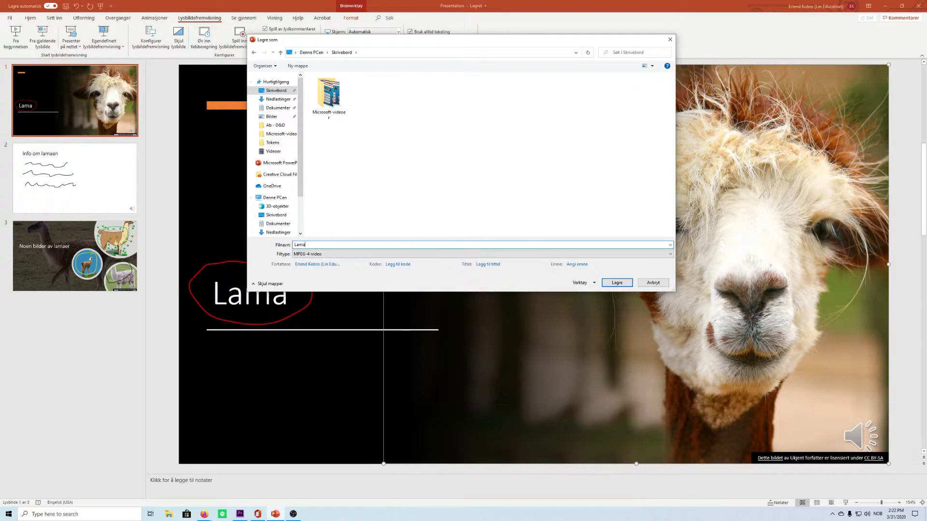
text(-video)
text( superbra ass)
click(617, 283)
click(127, 359)
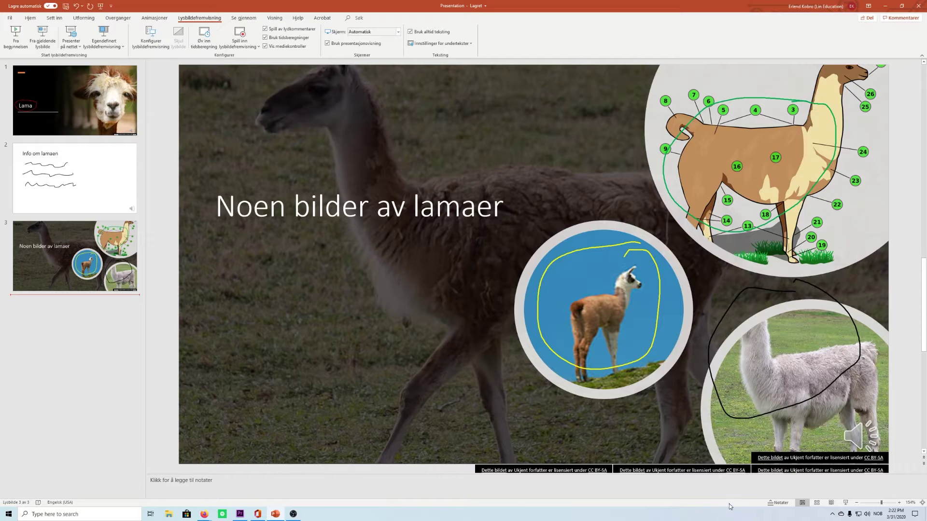
Step: Open the Lama video from the desktop full screen, pause it and rewind to the title slide
key(super+d)
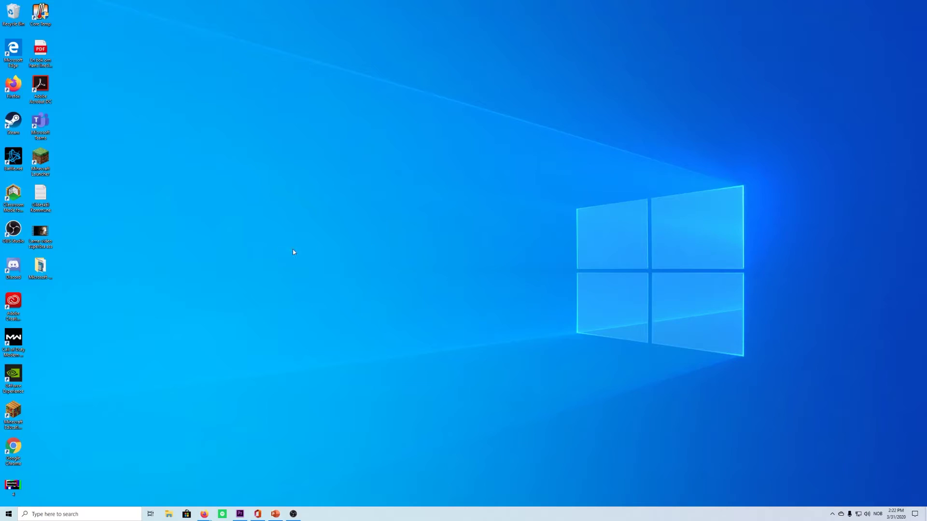
double_click(43, 237)
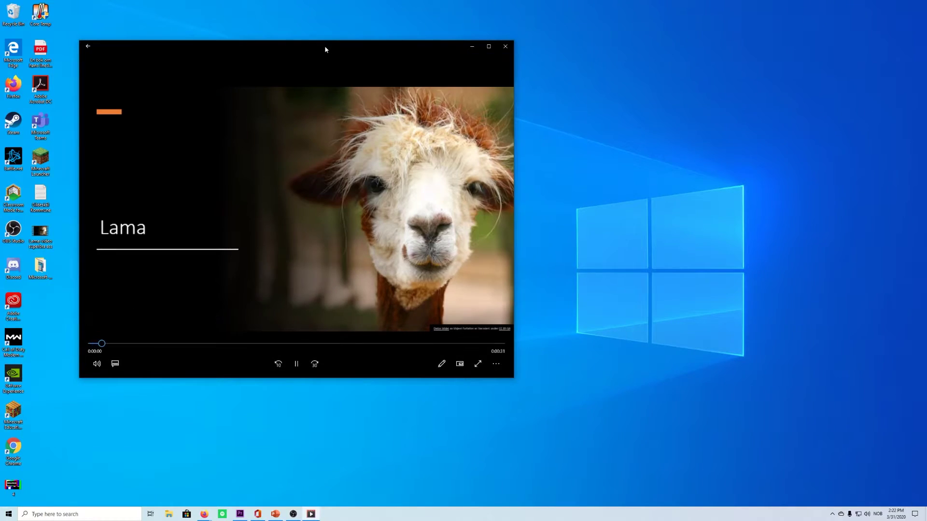
double_click(325, 47)
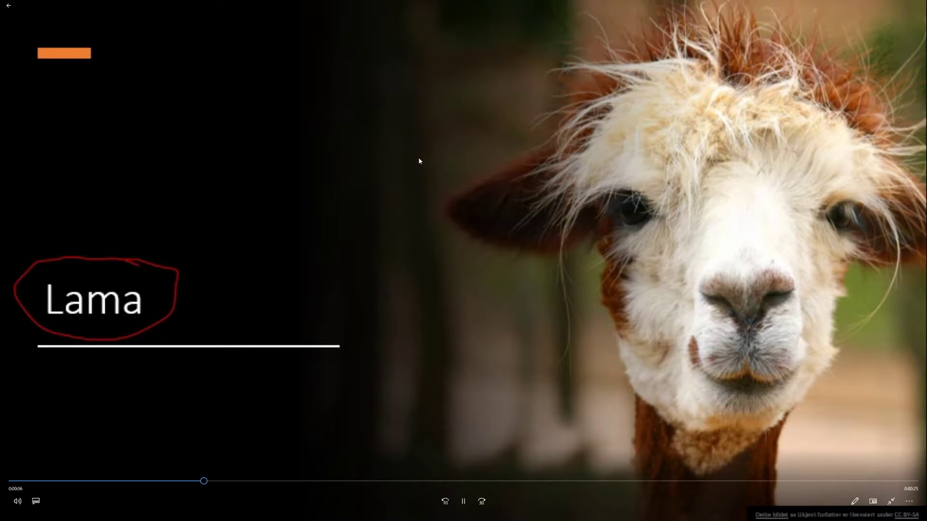
click(464, 499)
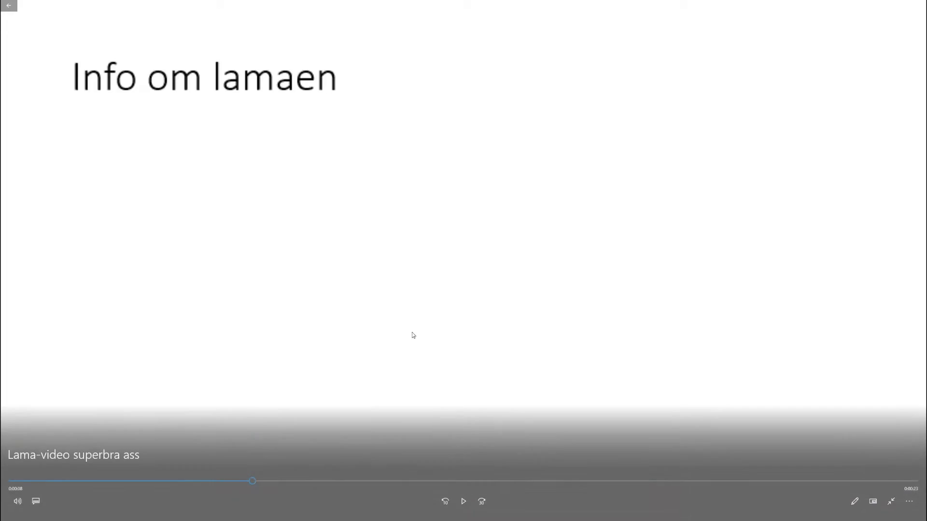
click(207, 481)
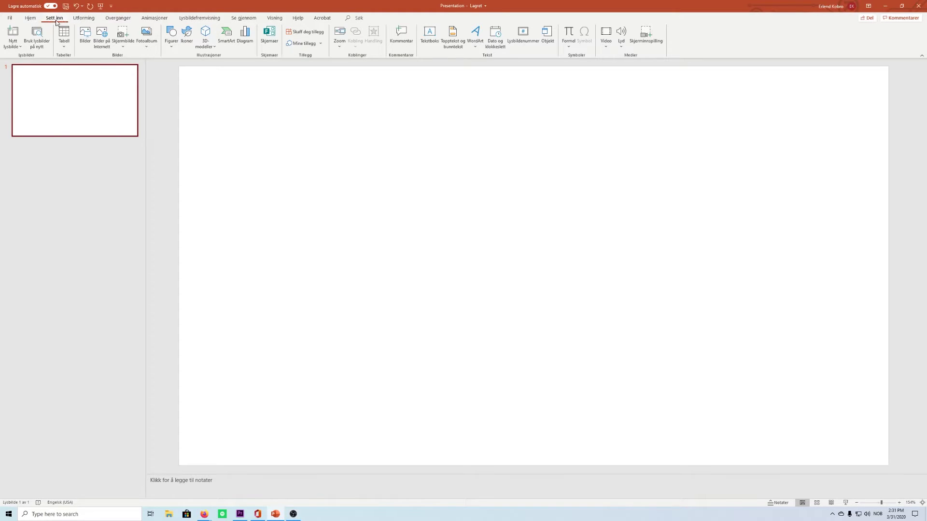
Step: From the Insert tab, look over the Video choices, then launch Screen Recording
click(31, 18)
click(54, 17)
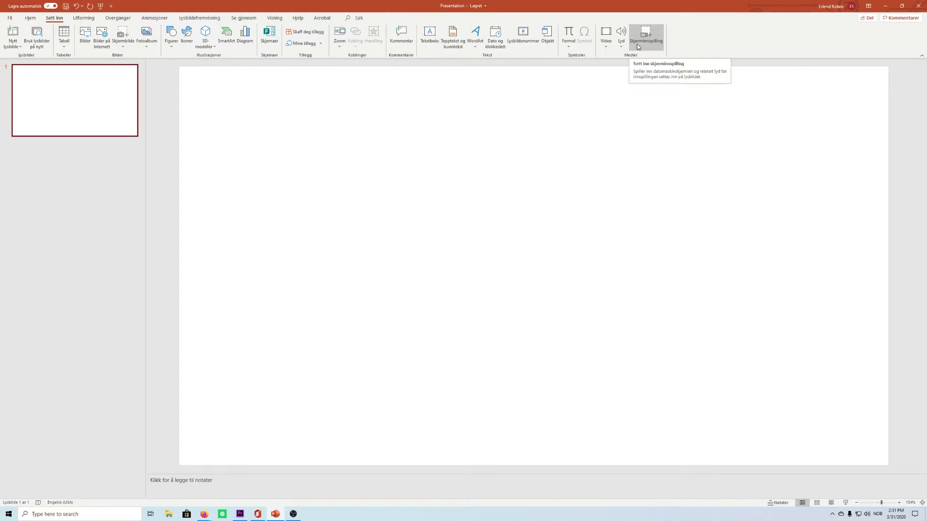
click(606, 38)
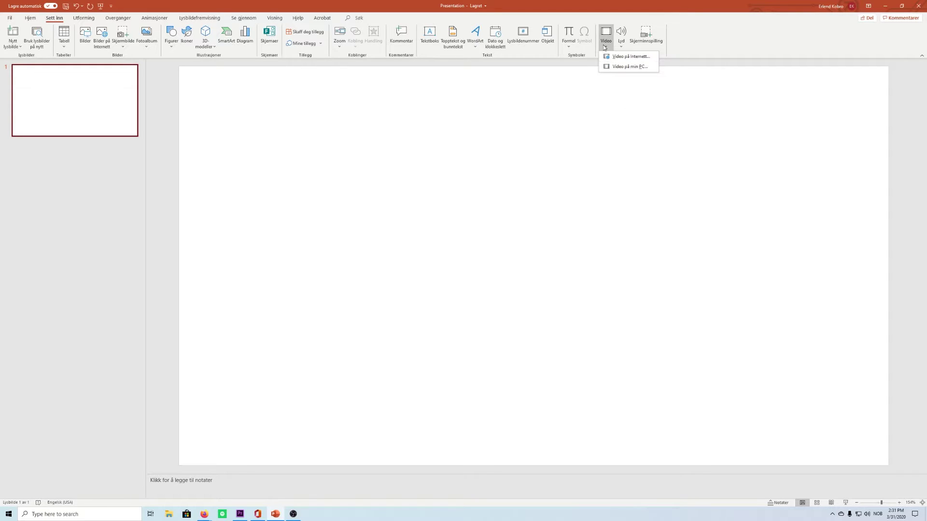
click(650, 45)
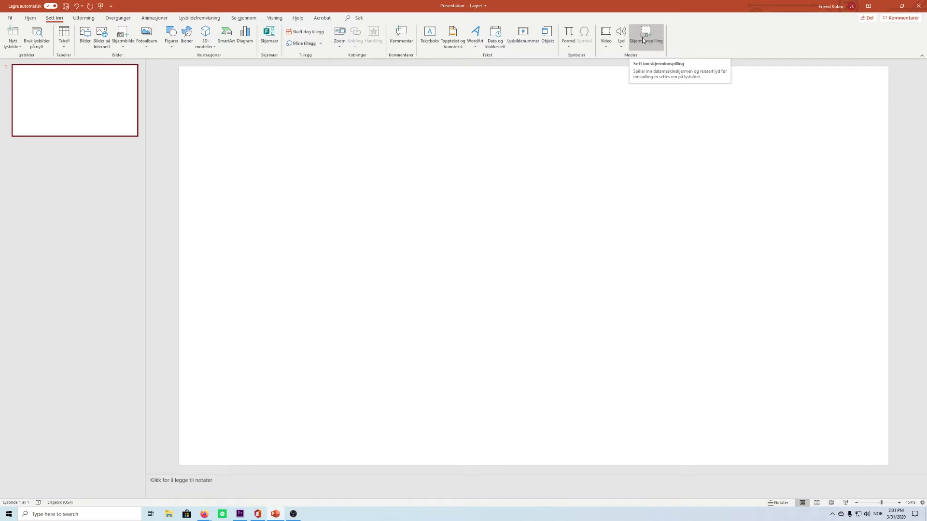
click(643, 40)
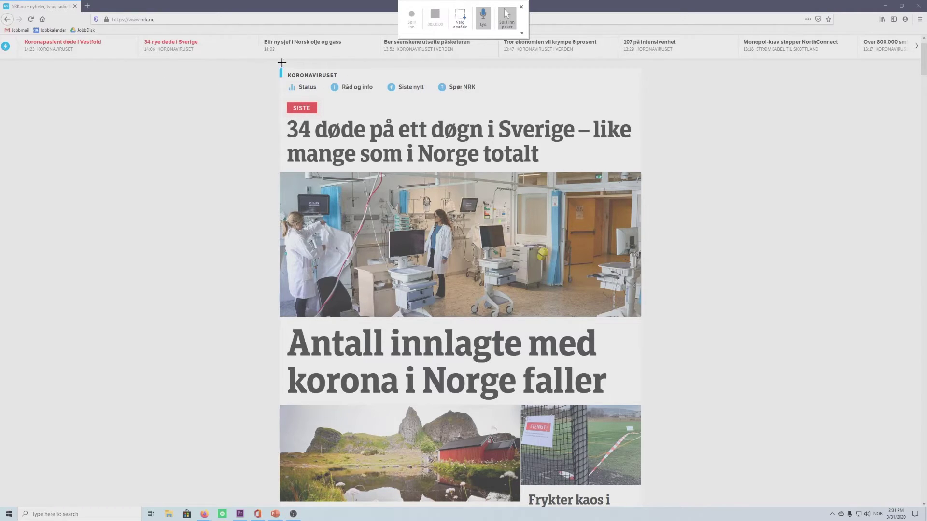
Step: Select the NRK top-story area for capture, keeping audio and pointer recording on
drag(264, 63, 652, 321)
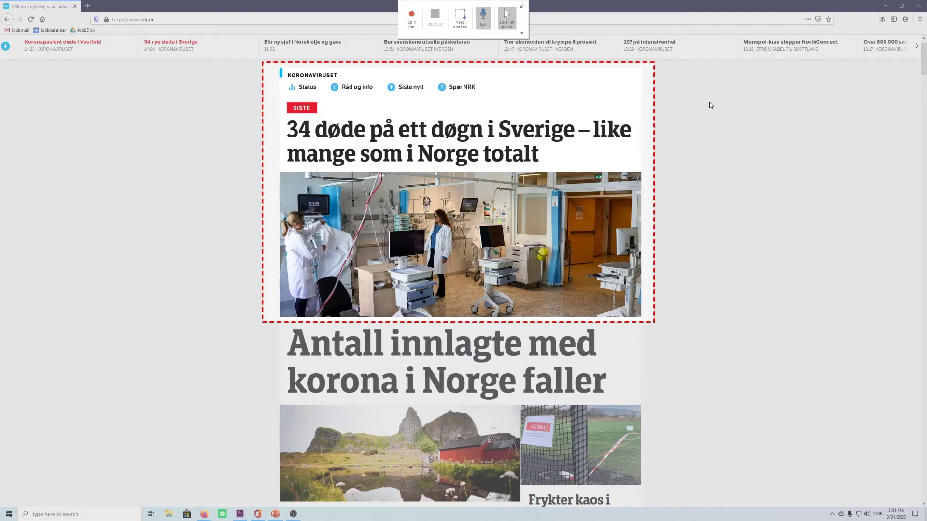
click(484, 24)
click(507, 24)
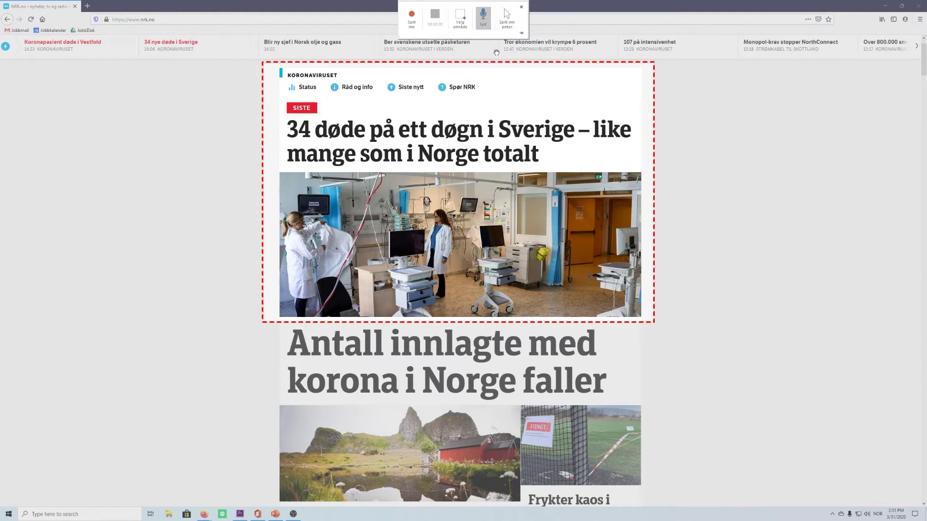
click(508, 21)
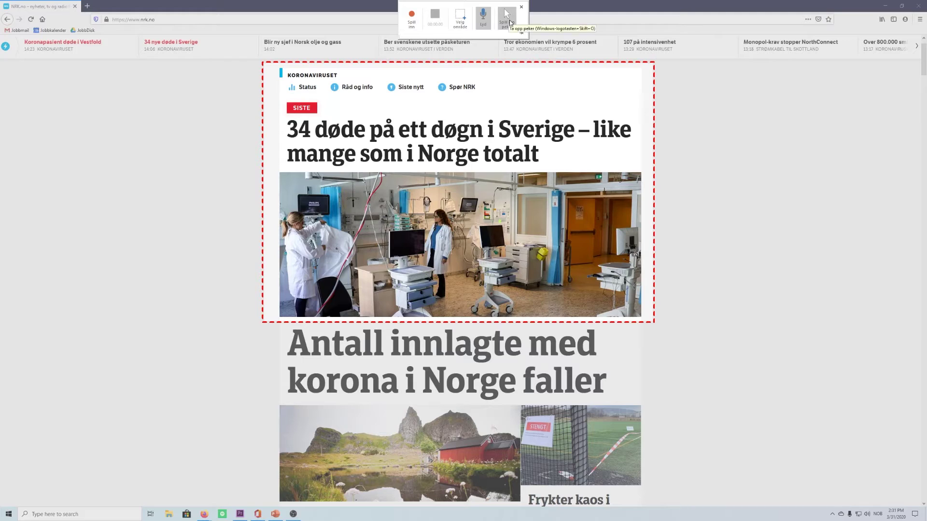
Step: Record the NRK front page while scrolling down, then stop with Win+Shift+Q
click(411, 18)
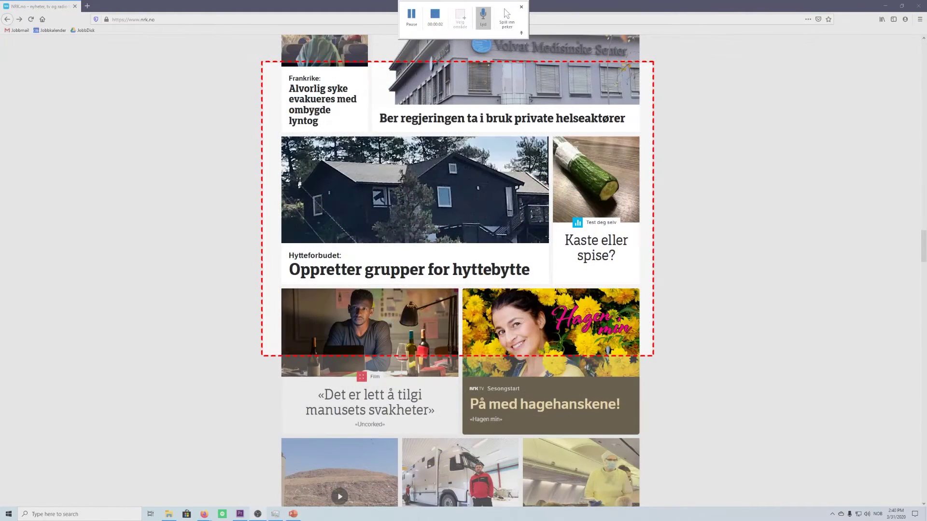
scroll(510, 217, down, 2)
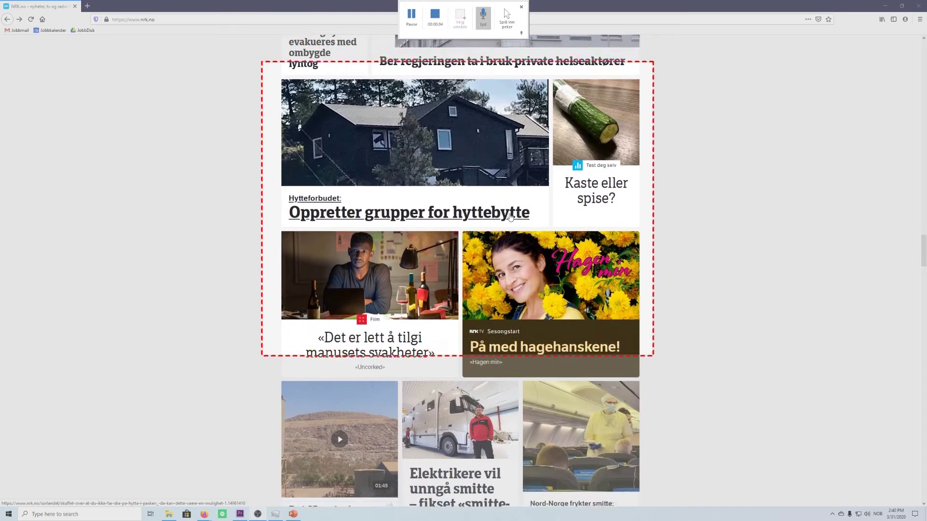
scroll(510, 217, down, 3)
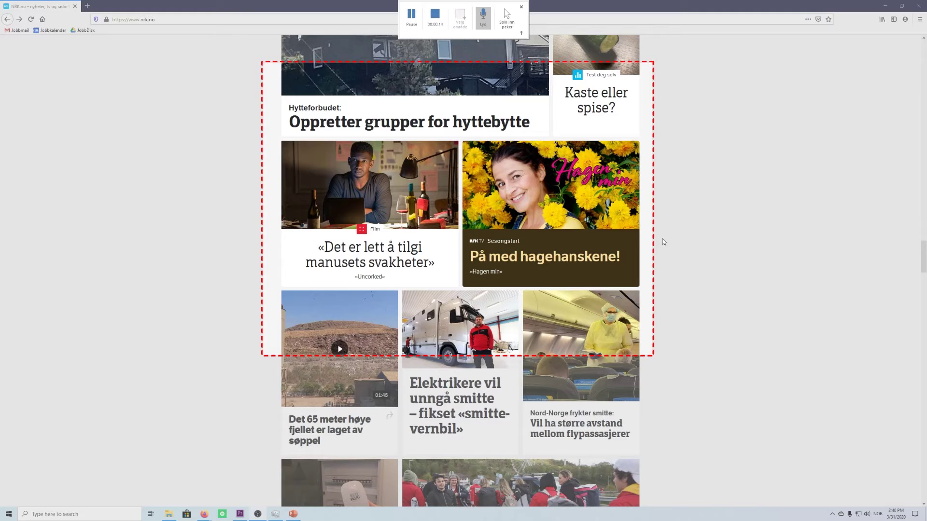
key(super+shift+q)
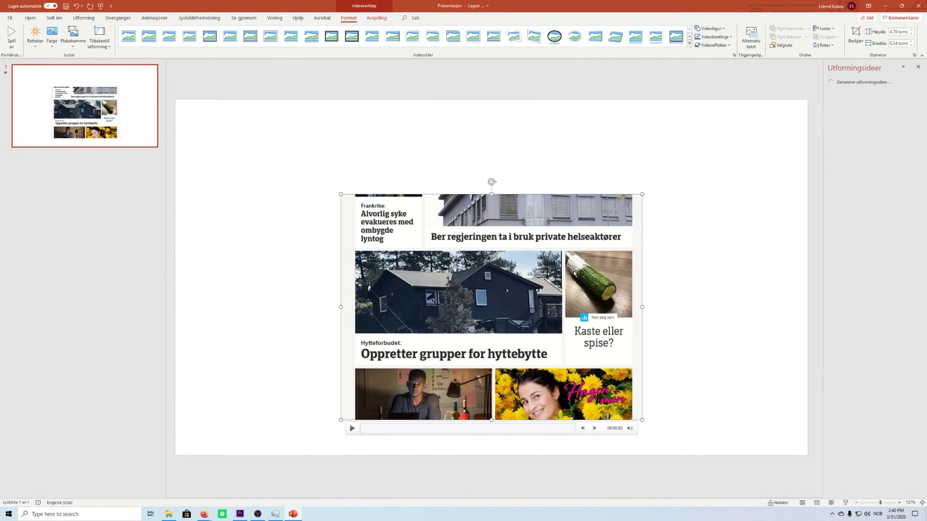
Step: Move the NRK video up and left, then add a new blank second slide
mouse_move(573, 272)
mouse_down()
mouse_move(460, 265)
mouse_move(504, 271)
mouse_up()
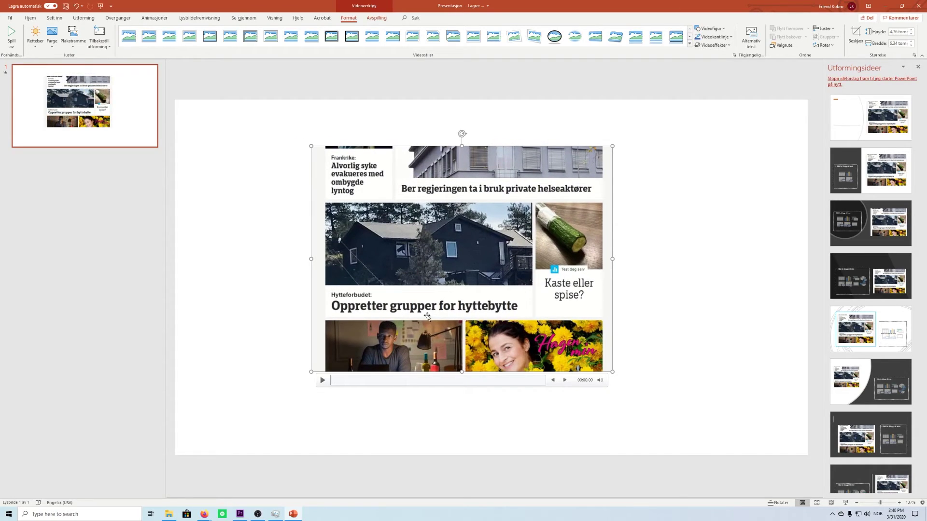
drag(510, 297, 476, 295)
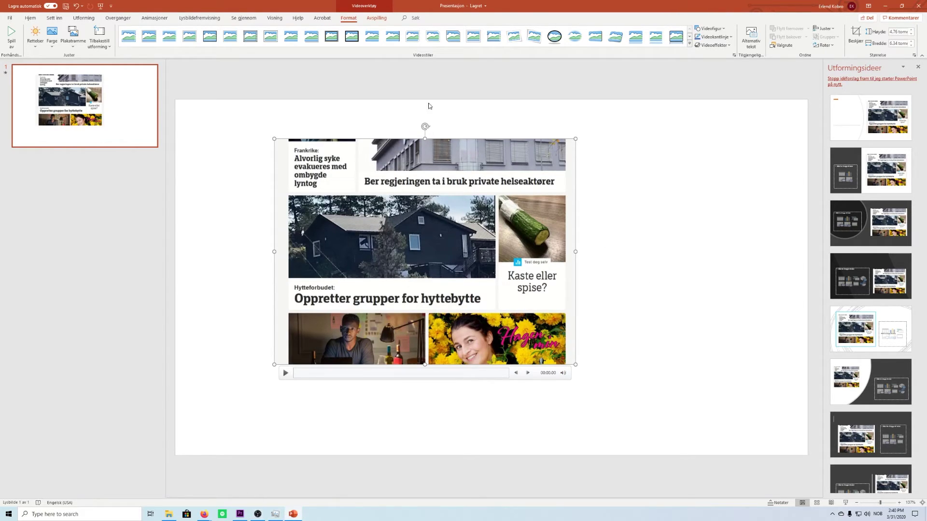
right_click(54, 208)
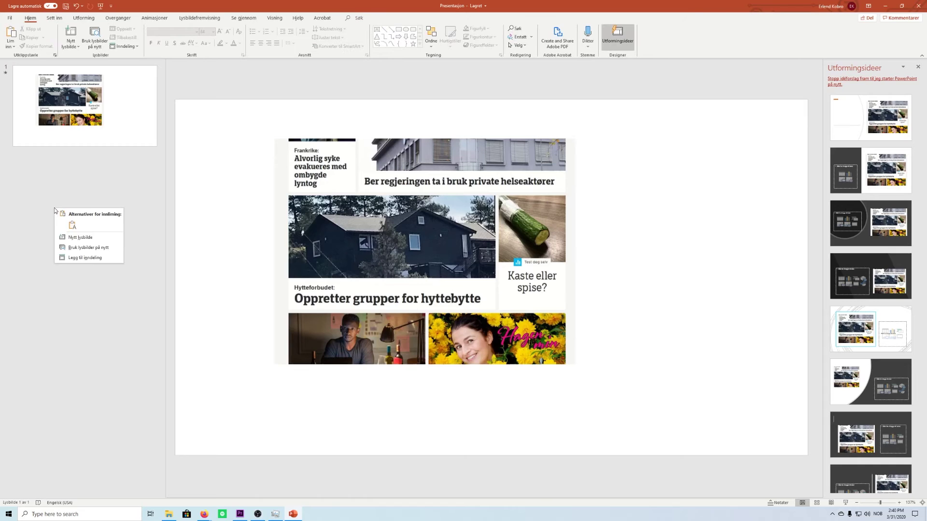
click(86, 237)
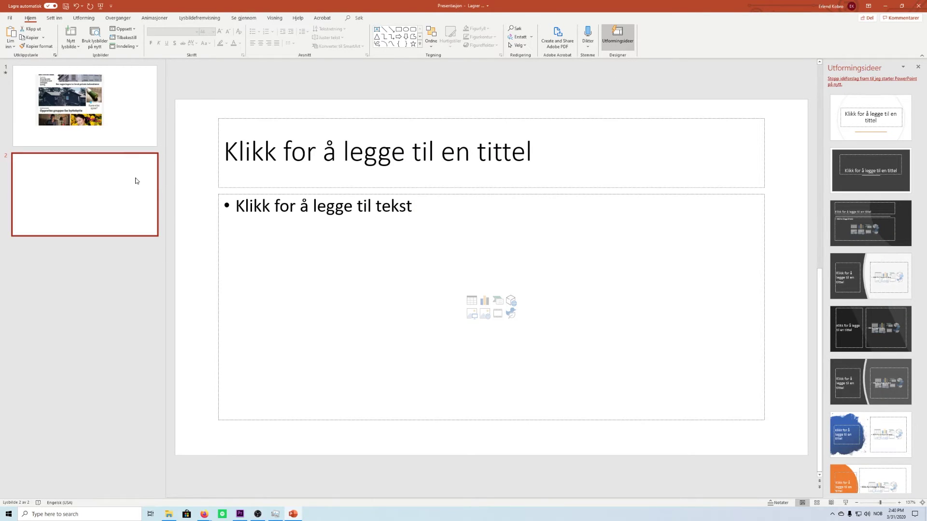
click(54, 18)
Step: Start a new screen recording and open the Aftenposten front page by searching 'aftenposten'
click(645, 41)
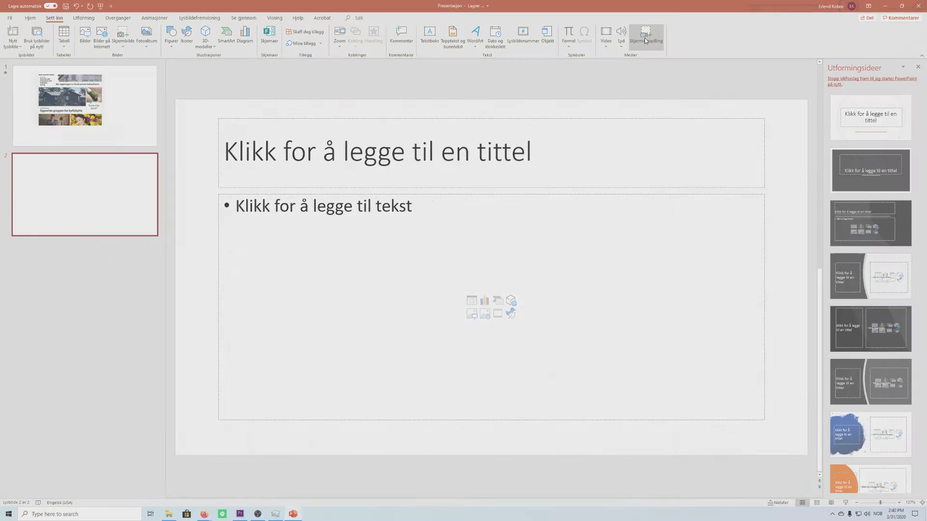
scroll(191, 55, down, 3)
scroll(192, 55, up, 4)
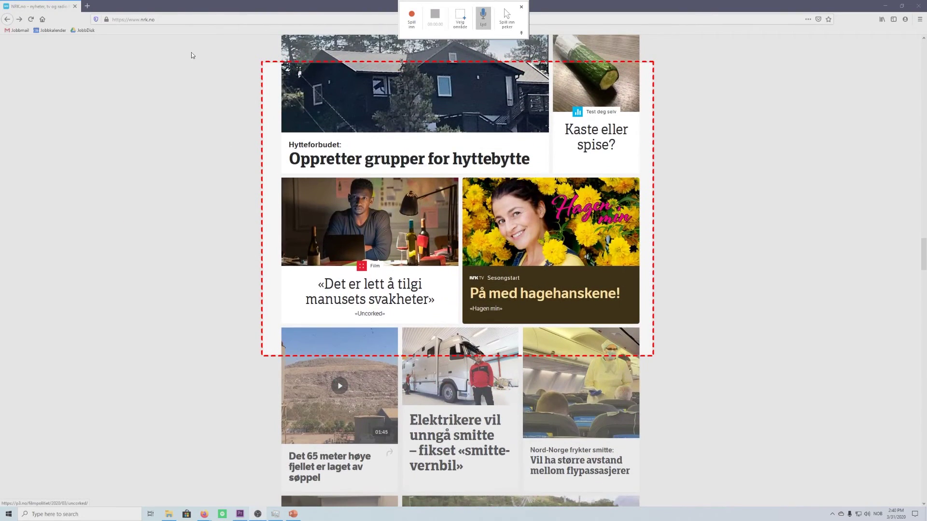
click(188, 18)
text(aftenposten)
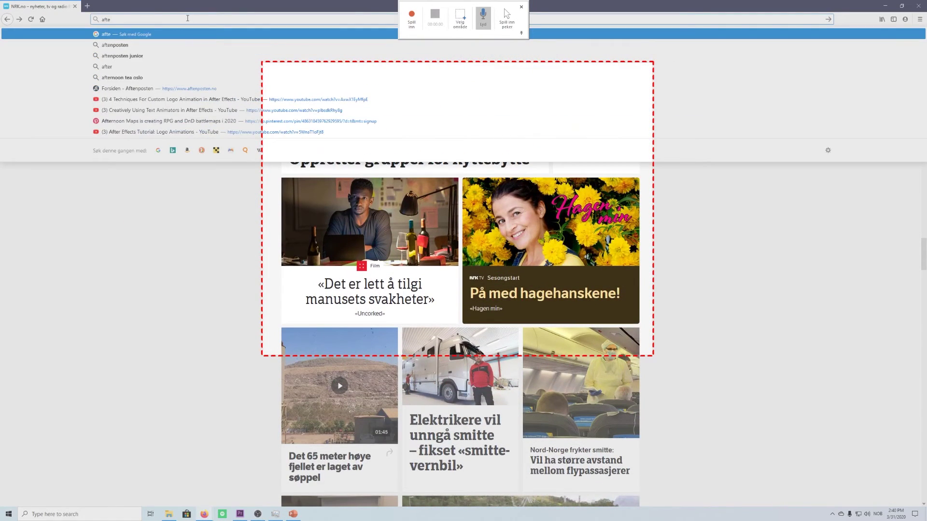
key(Return)
click(106, 112)
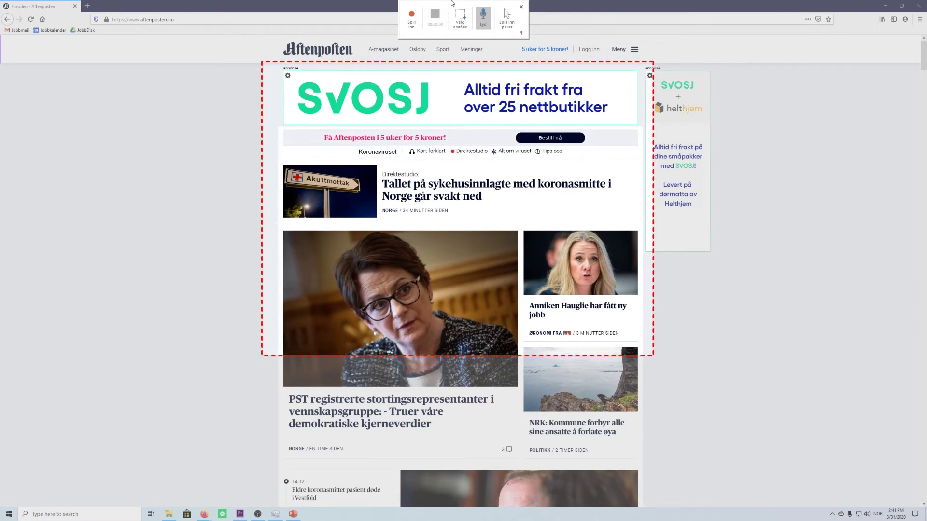
Step: Record the Aftenposten front page scrolling down and insert the capture on slide 2
click(412, 18)
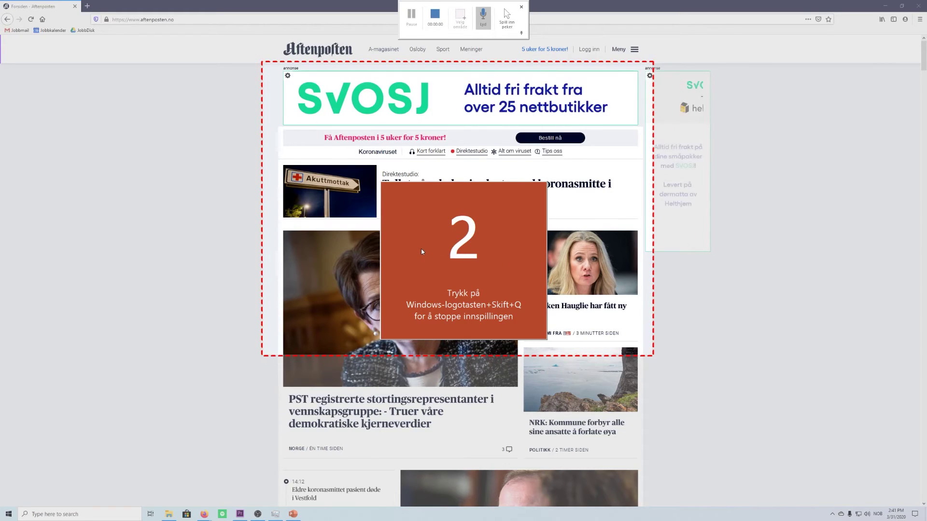
scroll(600, 246, down, 3)
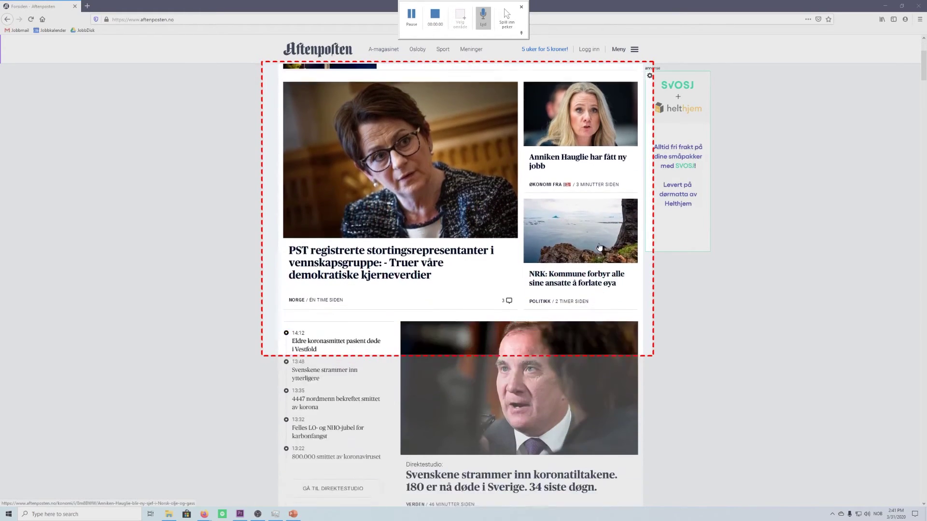
scroll(579, 231, down, 2)
scroll(537, 189, down, 2)
scroll(536, 190, down, 1)
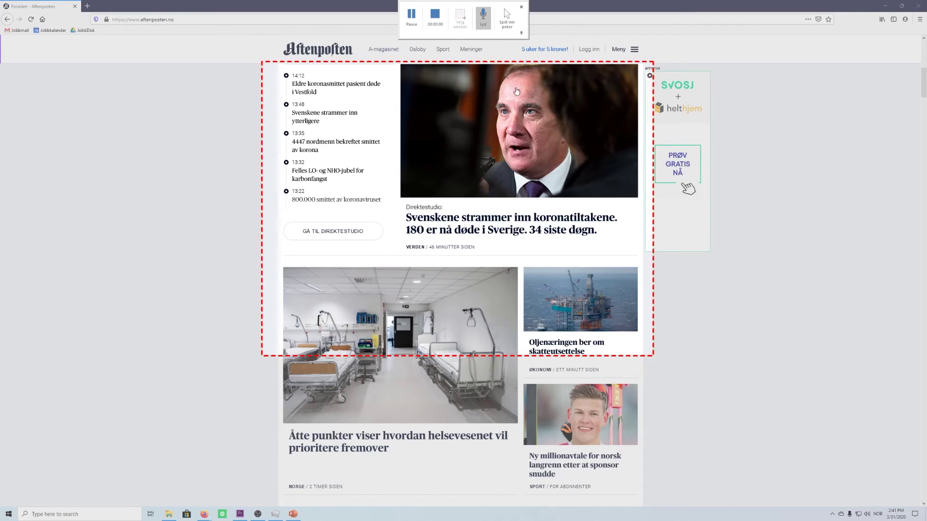
click(435, 16)
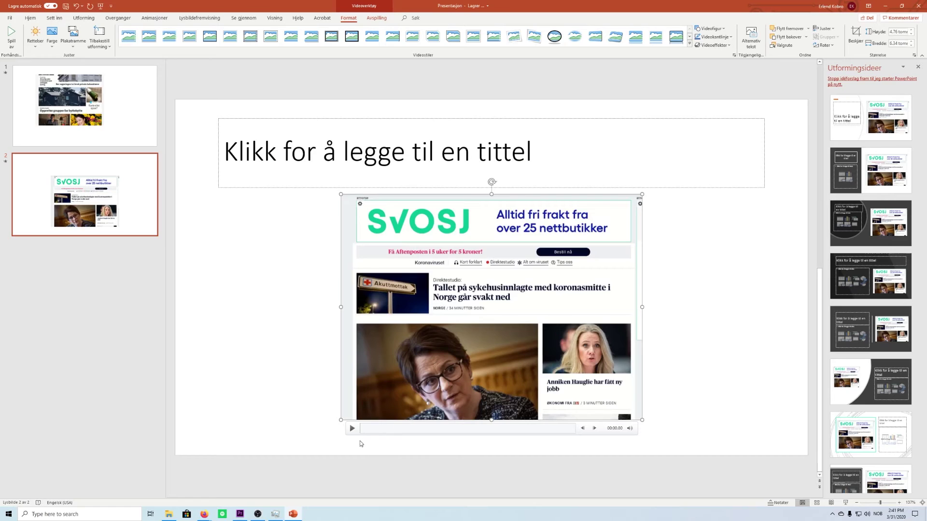
Step: Preview the Aftenposten video, delete the empty title placeholder, and shift the video up-left
click(353, 433)
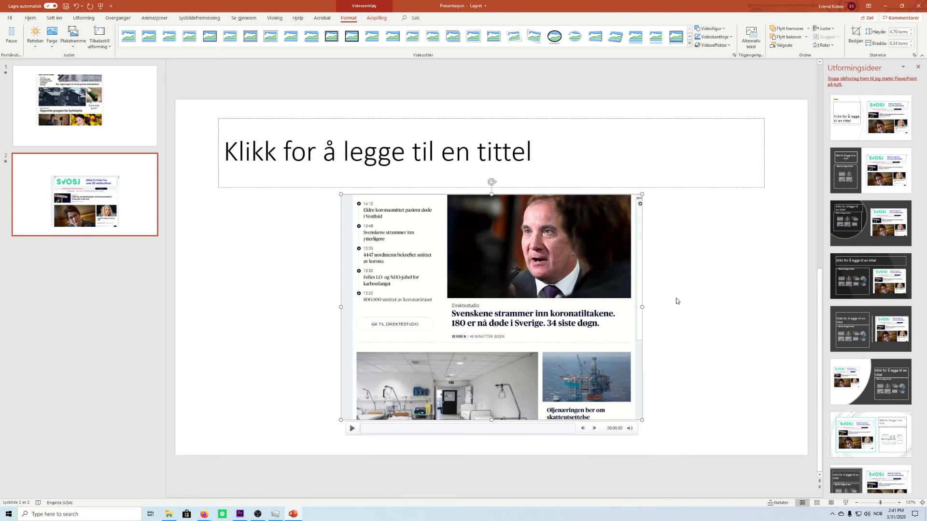
click(514, 119)
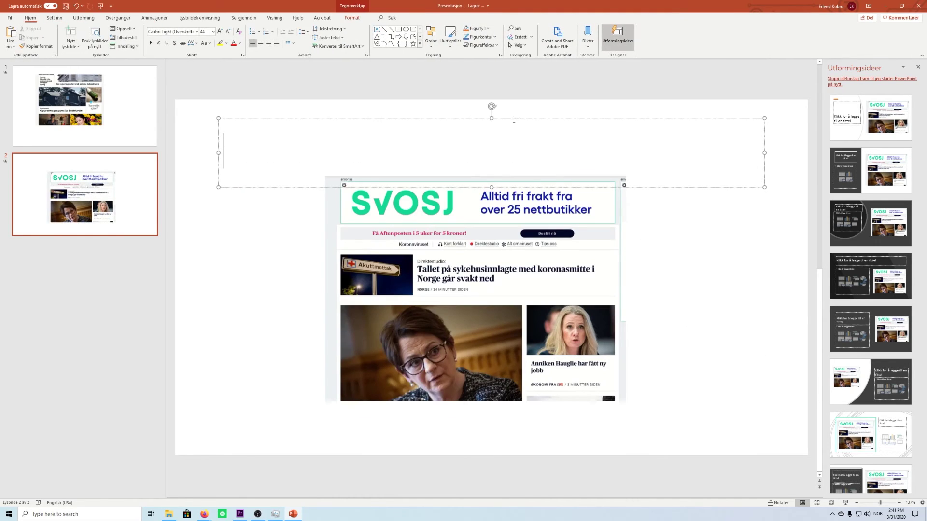
key(Delete)
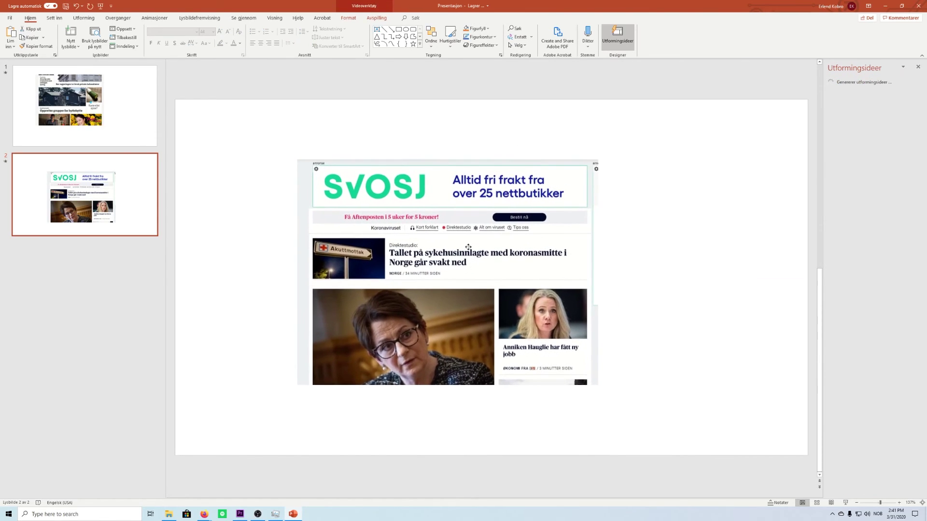
drag(497, 262, 485, 252)
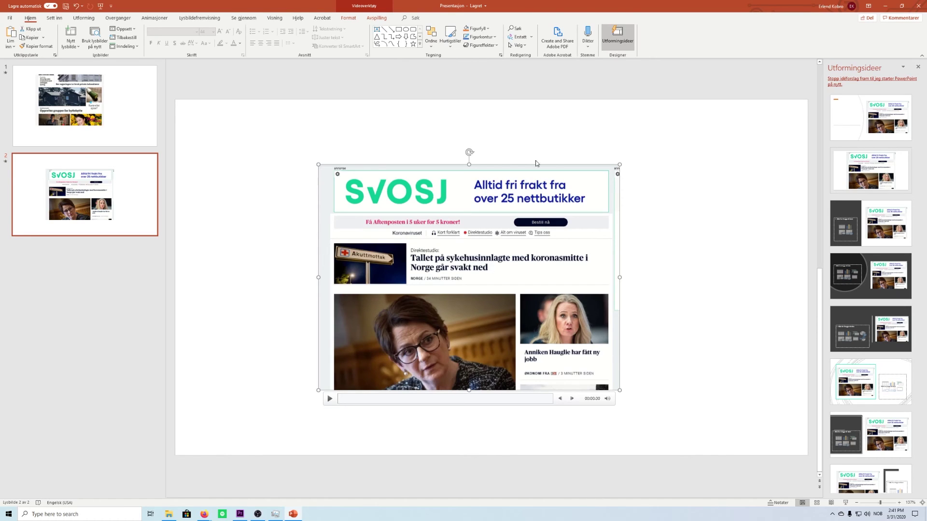
Step: Switch between slides 1 and 2, ending back on slide 2
click(85, 106)
click(127, 173)
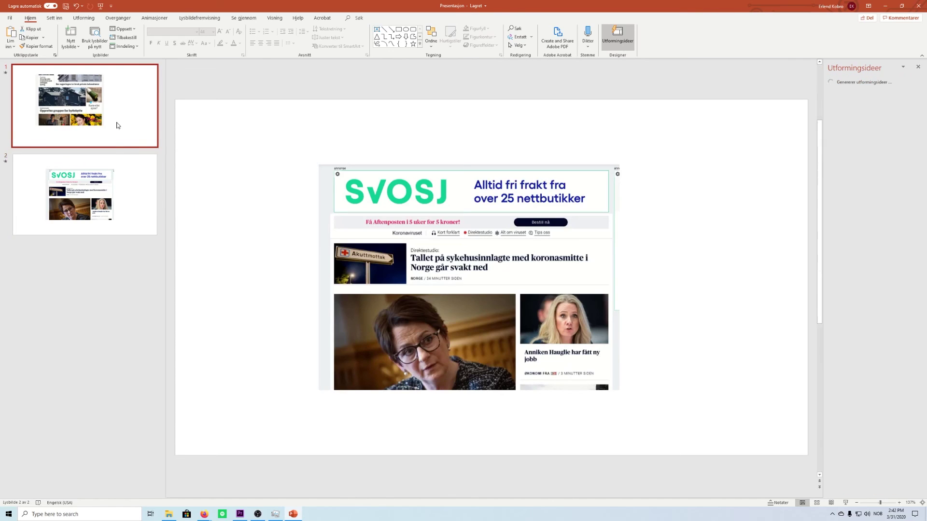
click(111, 169)
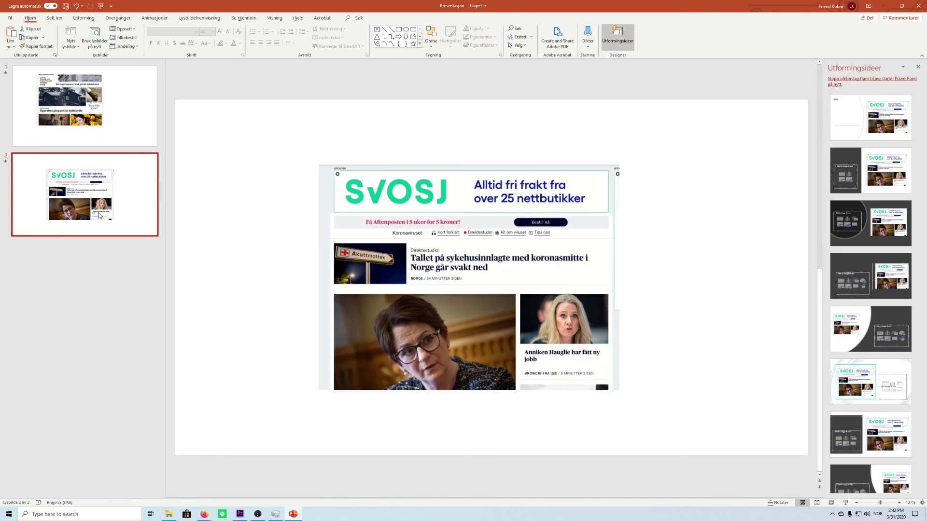